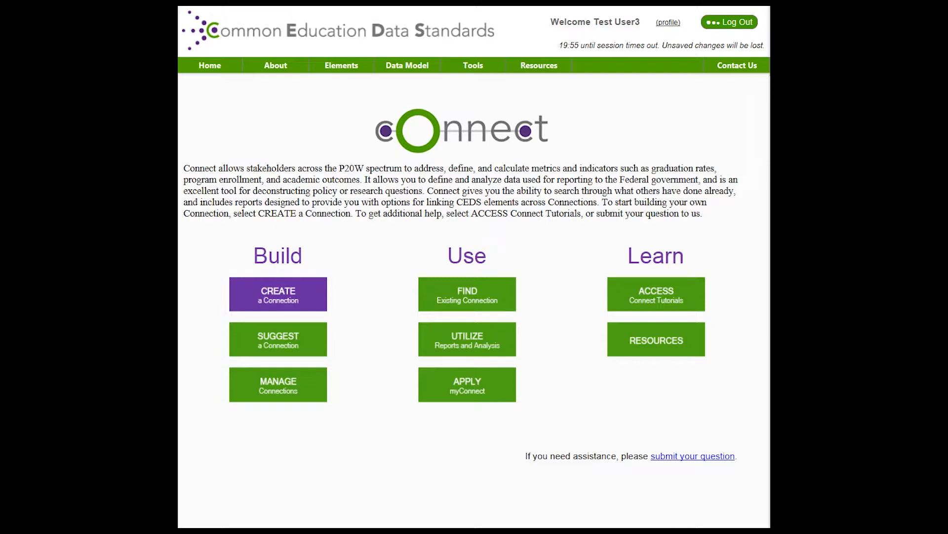
# Step: Start creating a new Connection by choosing to upload it using an Excel file
pyautogui.click(278, 294)
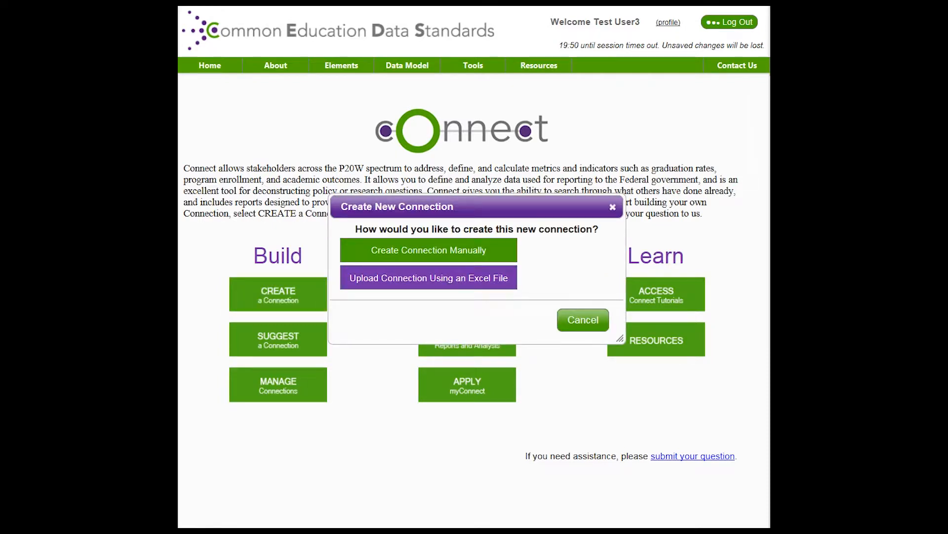
pyautogui.click(429, 278)
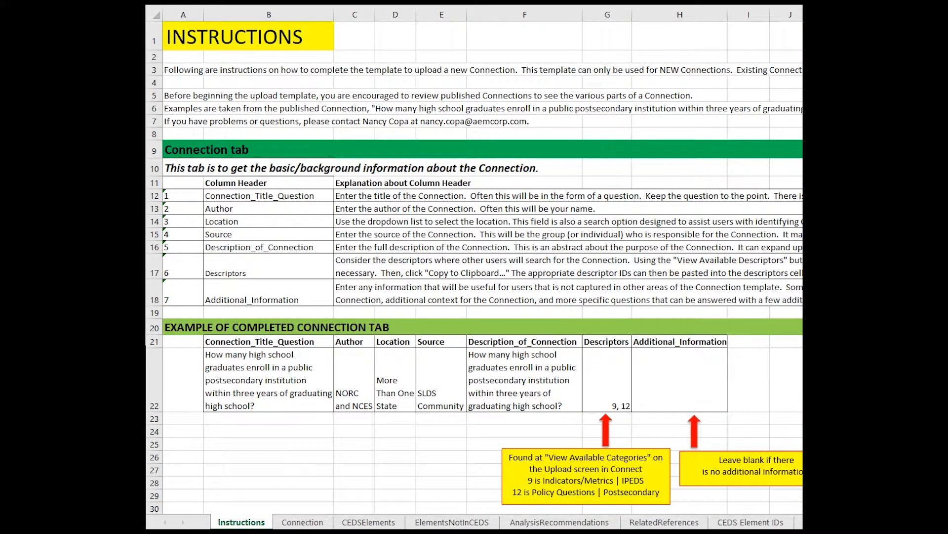
# Step: Switch to the Excel upload template and review each sheet from Instructions through CEDS Element IDs
pyautogui.hotkey('ctrl', 'pagedown')
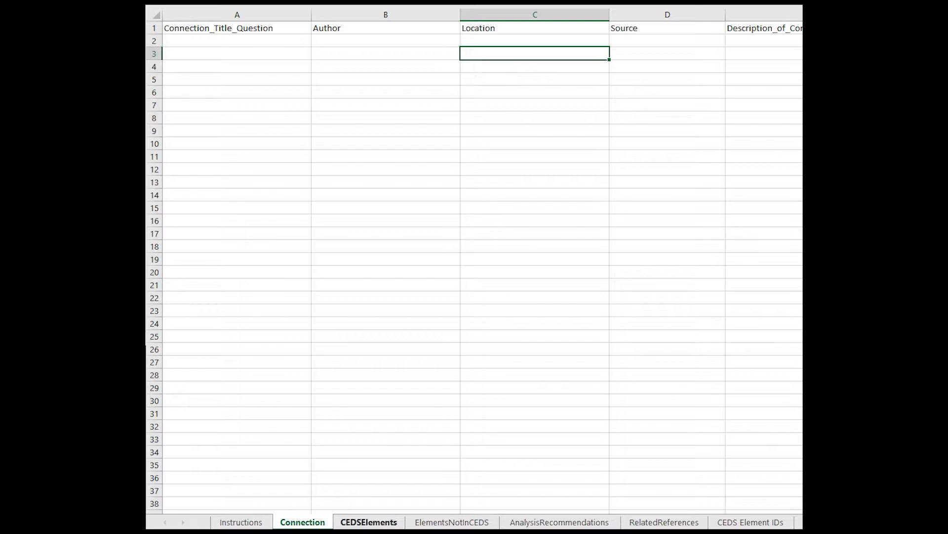
pyautogui.hotkey('ctrl', 'pagedown')
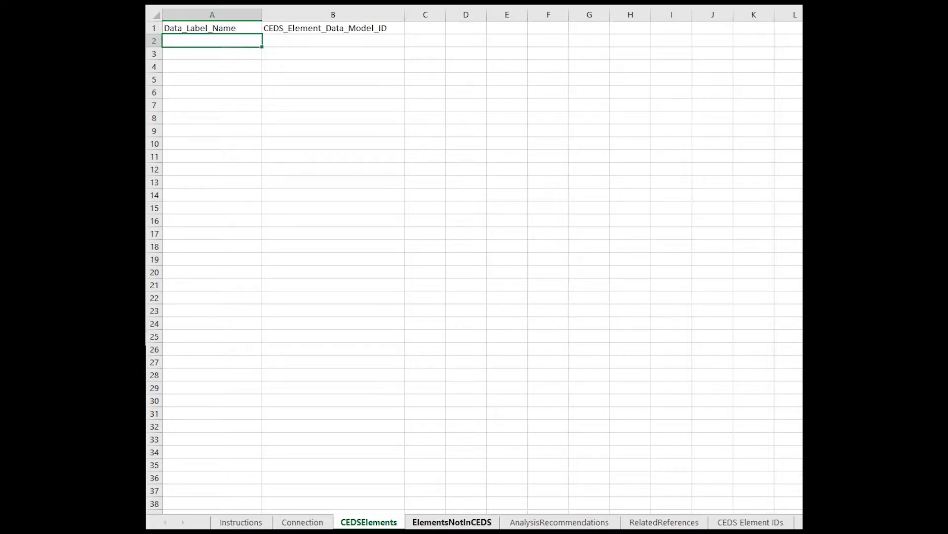
pyautogui.hotkey('ctrl', 'pagedown')
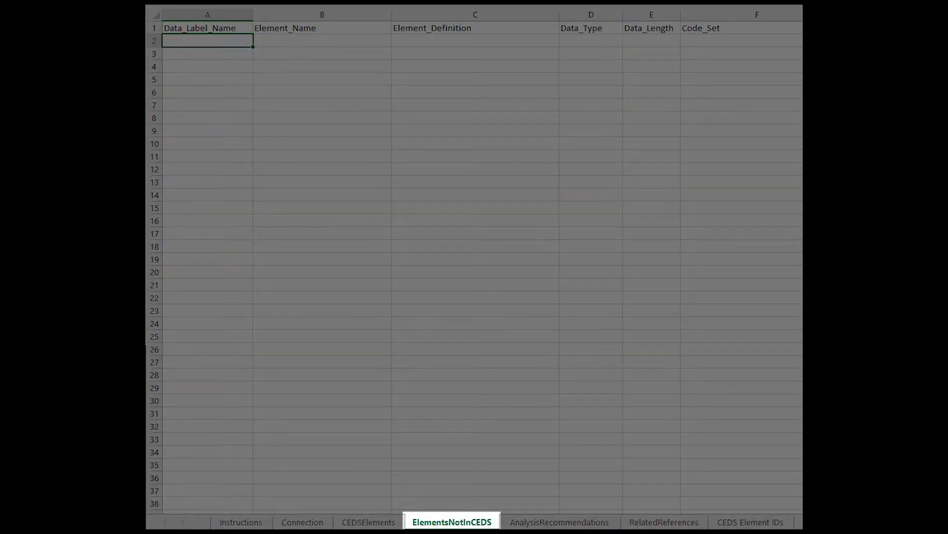
pyautogui.hotkey('ctrl', 'pagedown')
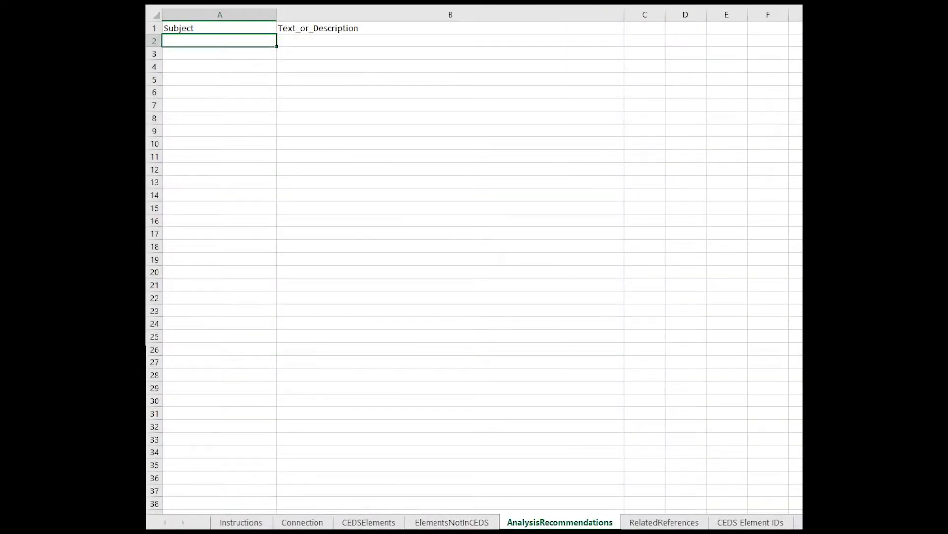
pyautogui.hotkey('ctrl', 'pagedown')
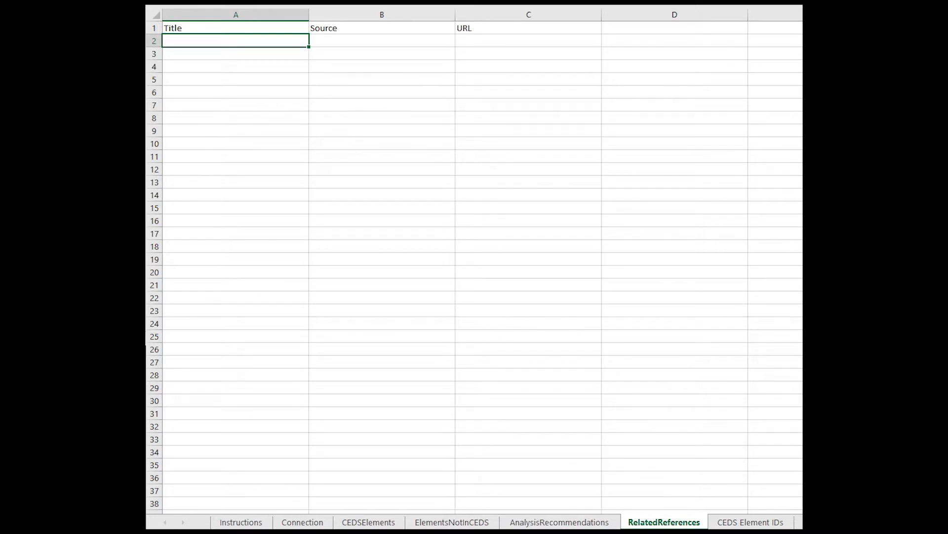
pyautogui.hotkey('ctrl', 'pagedown')
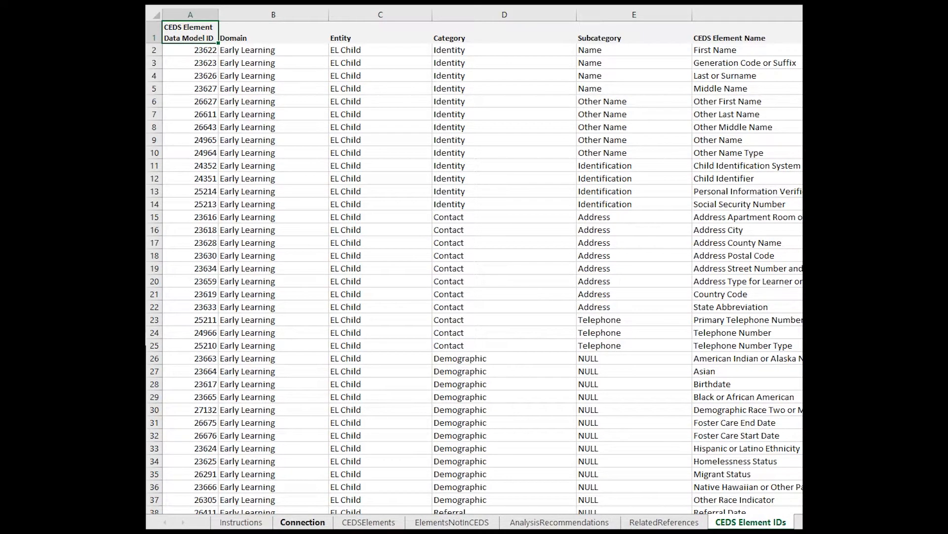
# Step: On the Connection sheet, enter the title "A Sample Connection for Tutorials" and the author "A Sample Author" in row 2
pyautogui.click(303, 522)
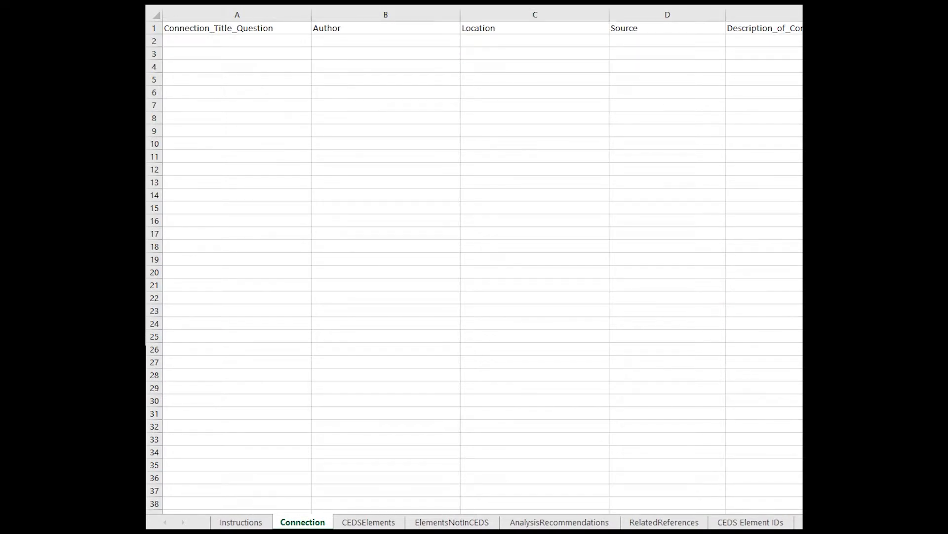
pyautogui.write('A Sample Connection for Tutorials')
pyautogui.press('Tab')
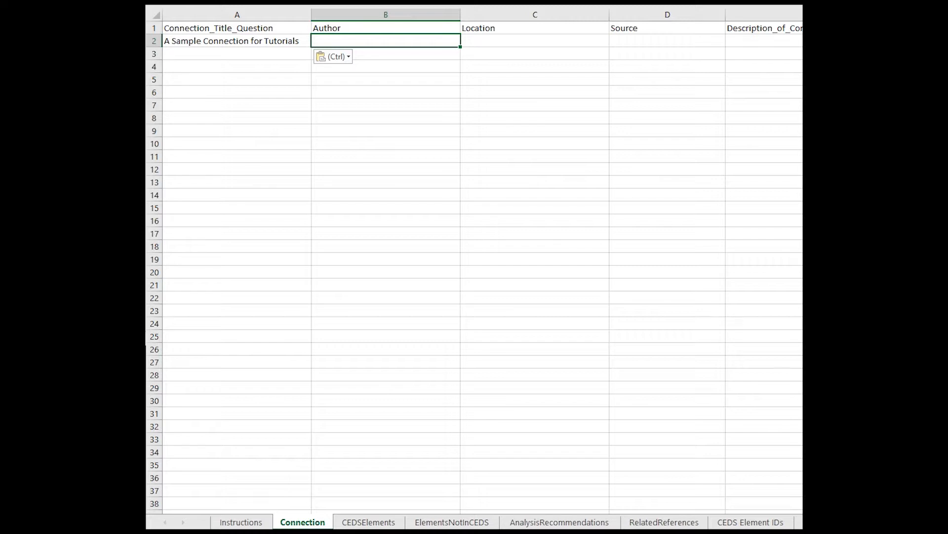
pyautogui.write('A Sample Author')
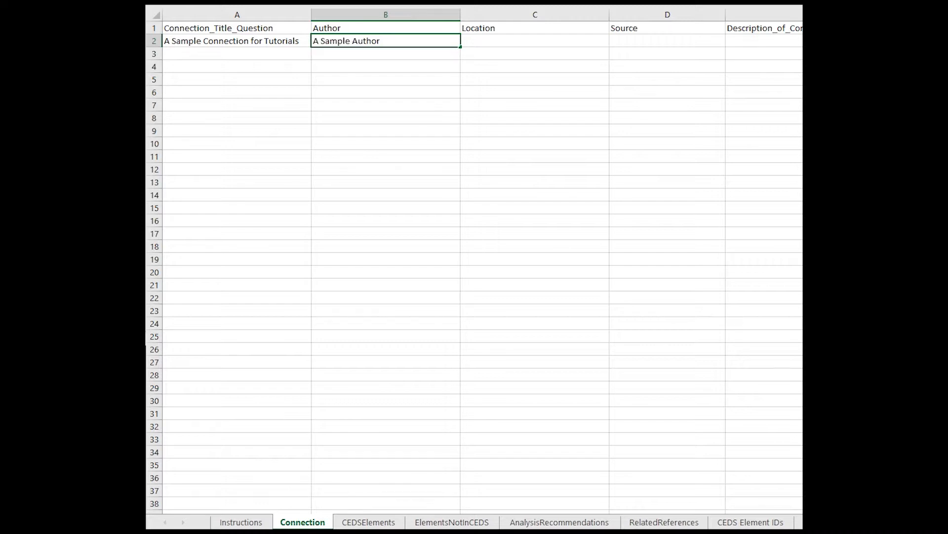
# Step: Set the Location in cell C2 to Not Applicable
pyautogui.click(535, 40)
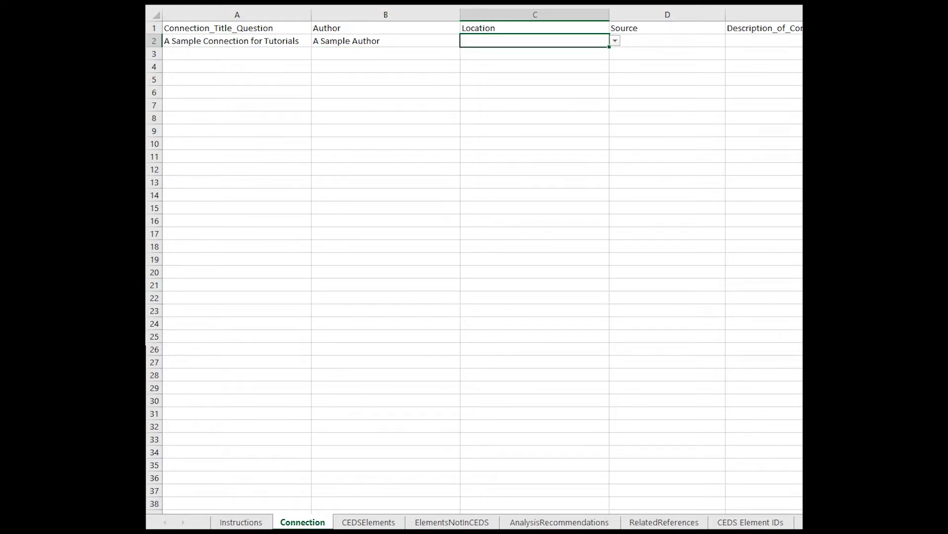
pyautogui.hotkey('alt', 'Down')
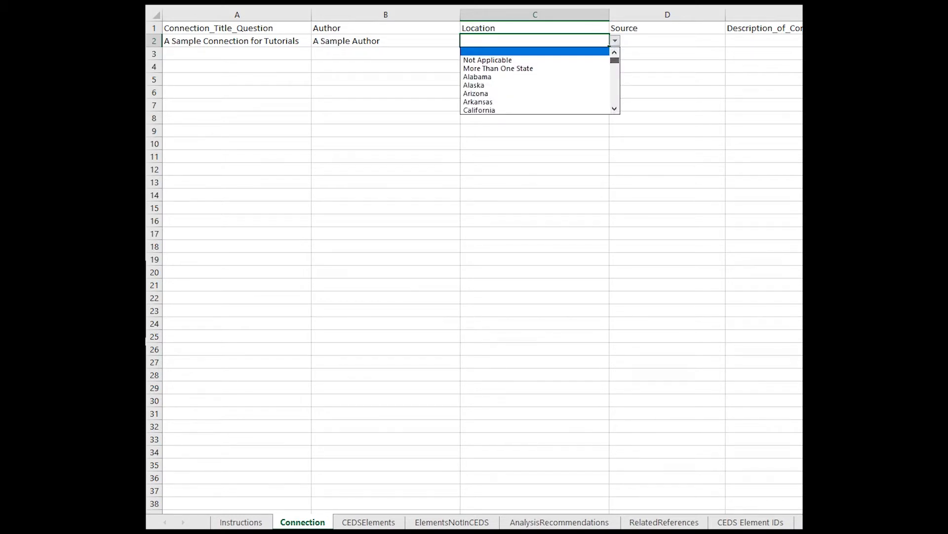
pyautogui.moveTo(615, 60)
pyautogui.mouseDown()
pyautogui.moveTo(614, 106)
pyautogui.moveTo(615, 60)
pyautogui.mouseUp()
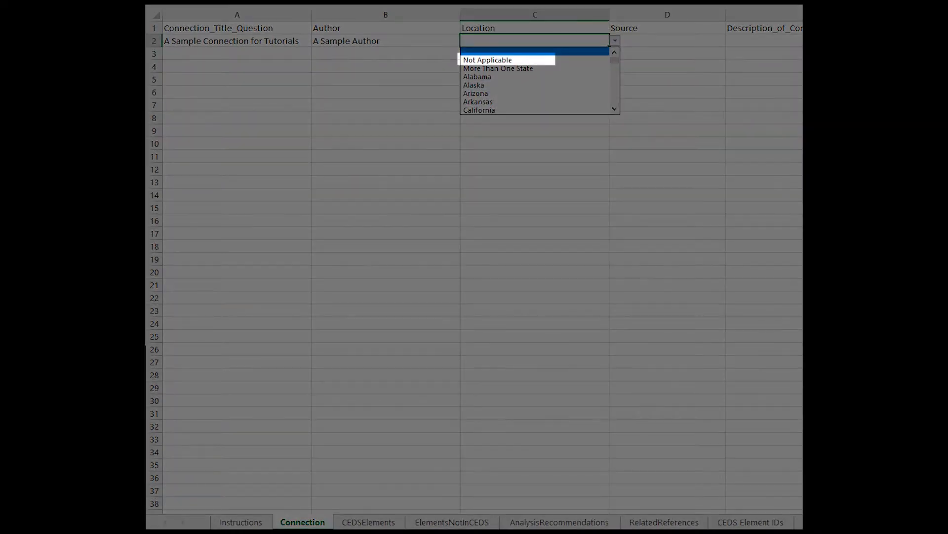
pyautogui.press('Down')
pyautogui.press('Return')
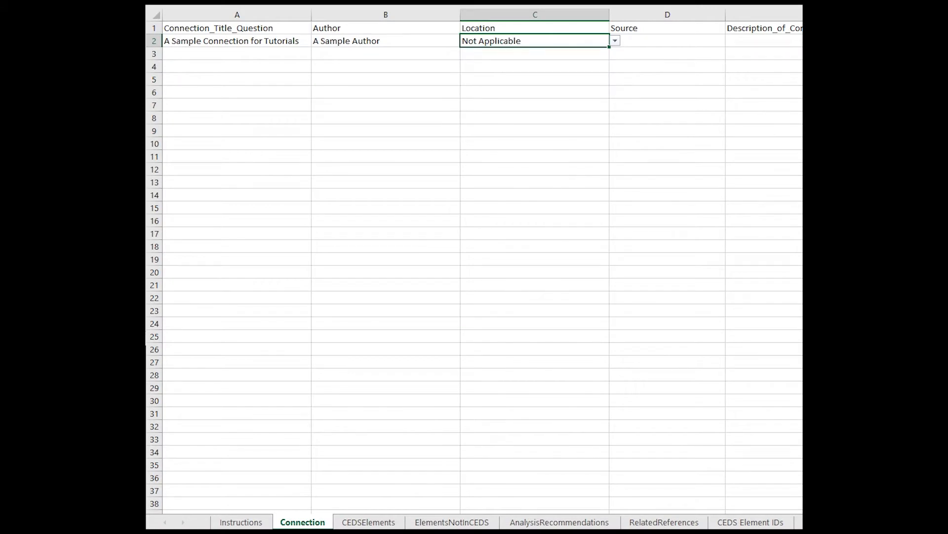
# Step: Enter "A Sample Source" as the Source and "This Connection is for demonstration purposes only." as the Description_of_Connection in row 2
pyautogui.click(667, 40)
pyautogui.write('A Sample Source')
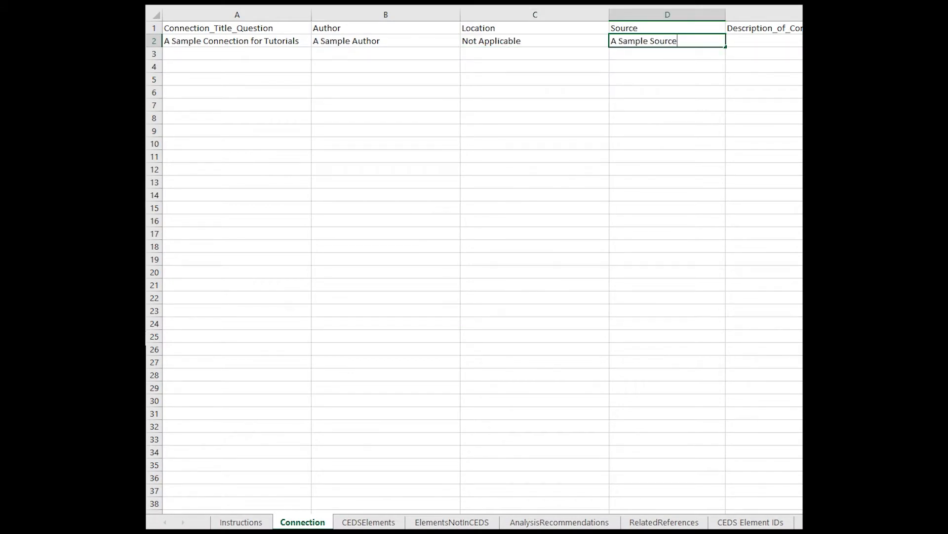
pyautogui.press('Tab')
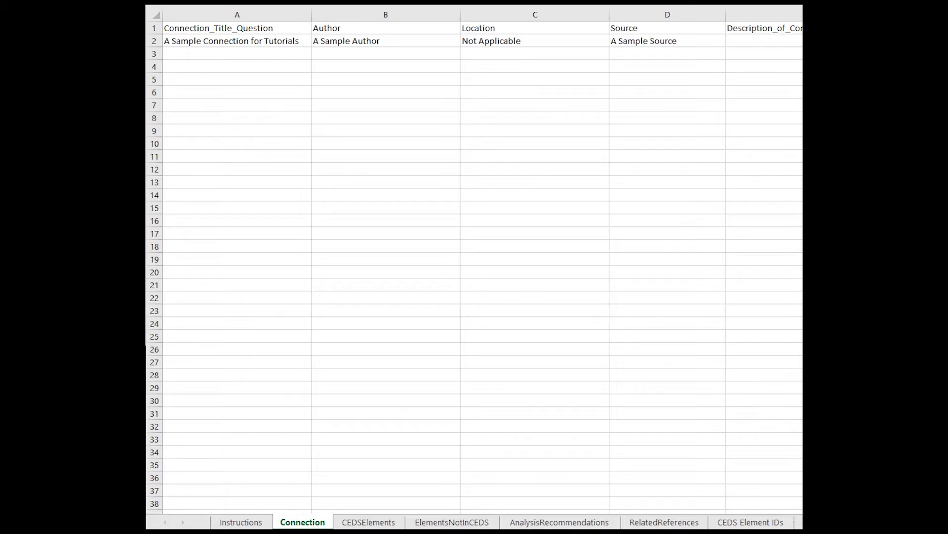
pyautogui.hscroll(1, 475, 266)
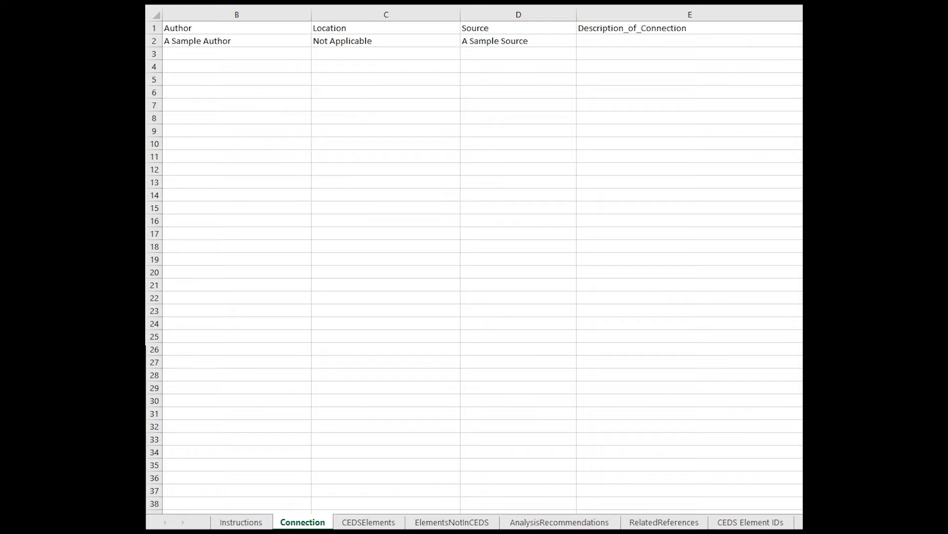
pyautogui.click(689, 41)
pyautogui.write('This Connection is for demonstration purposes only.')
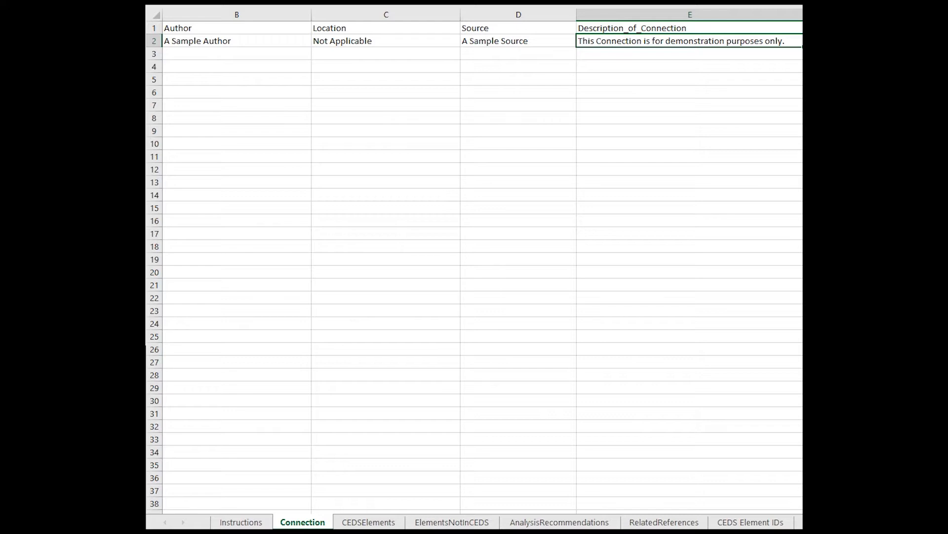
# Step: Select the Arts->Visual Arts descriptor on the Connect website and paste its ID, 617351, into Descriptors cell F2 of the Excel template
pyautogui.press('Right')
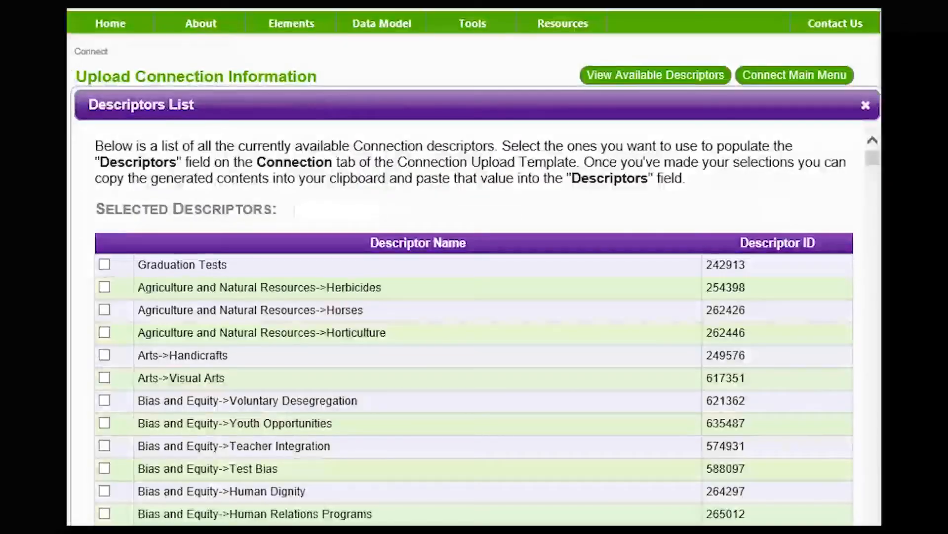
pyautogui.click(104, 377)
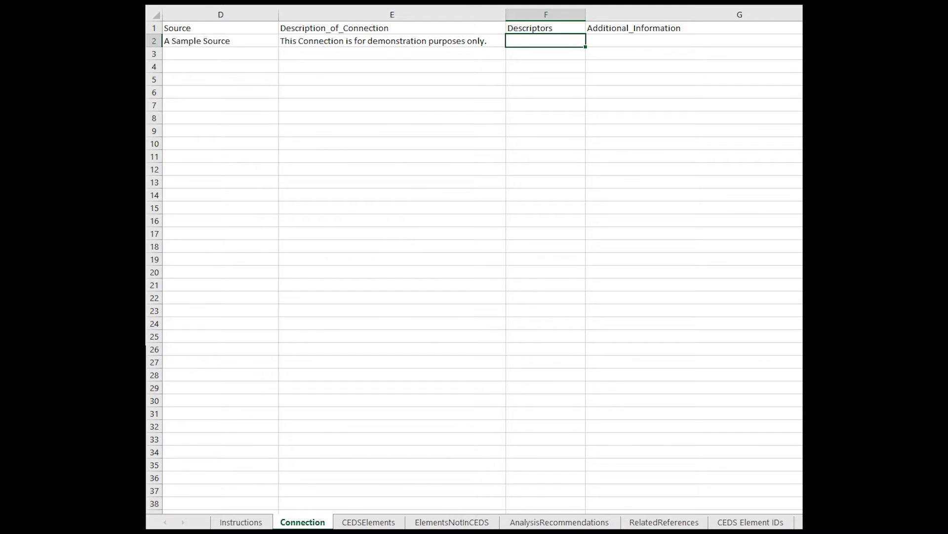
pyautogui.hotkey('shift', 'F10')
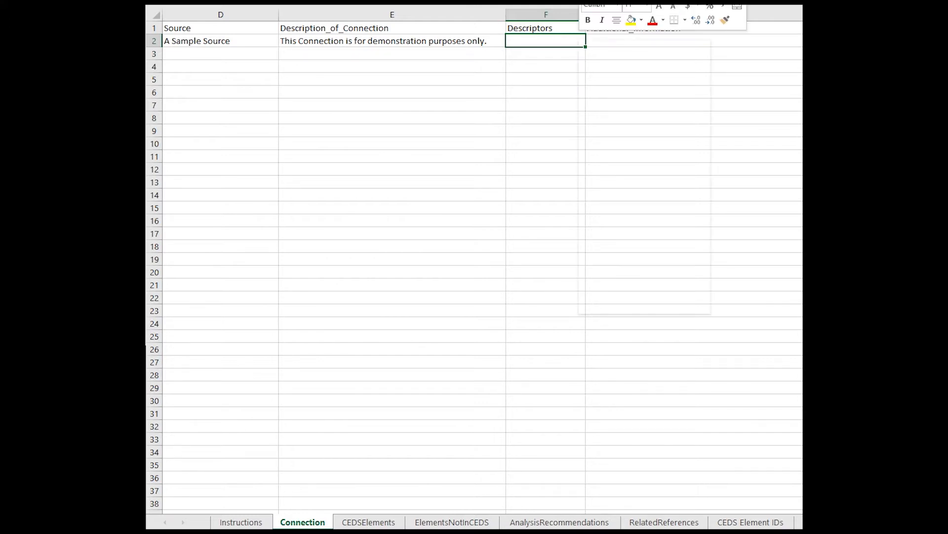
pyautogui.press('Down')
pyautogui.press('Down')
pyautogui.press('Down')
pyautogui.press('Down')
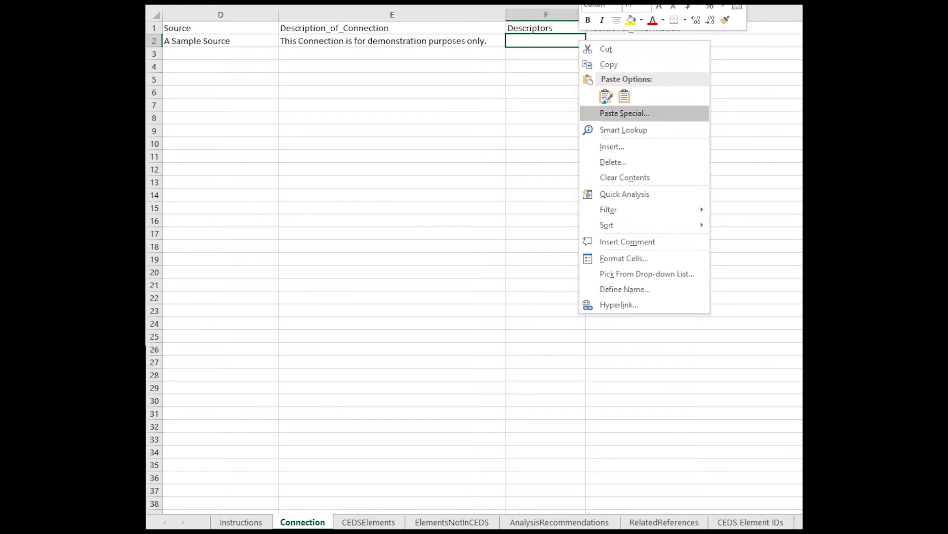
pyautogui.press('Up')
pyautogui.press('Return')
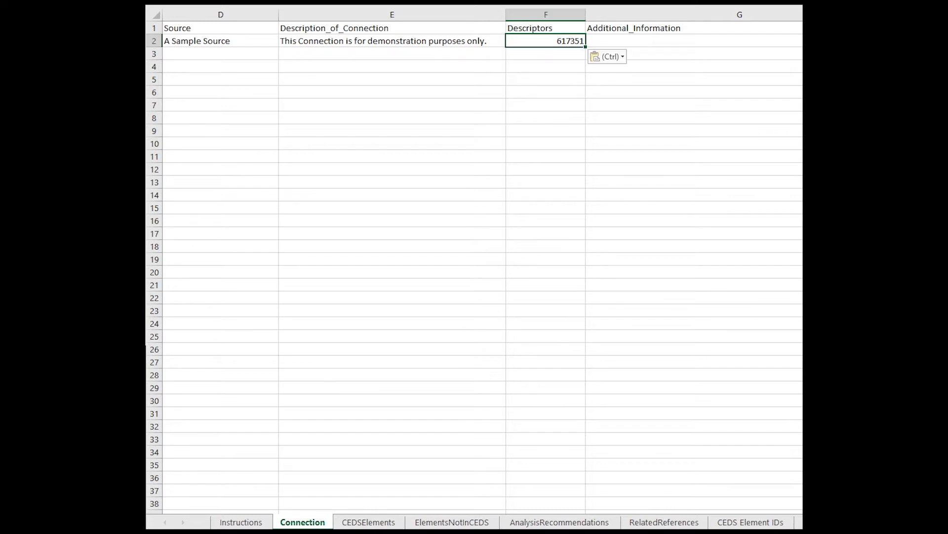
# Step: Enter "This is some sample additional information about this Connection." as the Additional_Information in cell G2
pyautogui.press('Right')
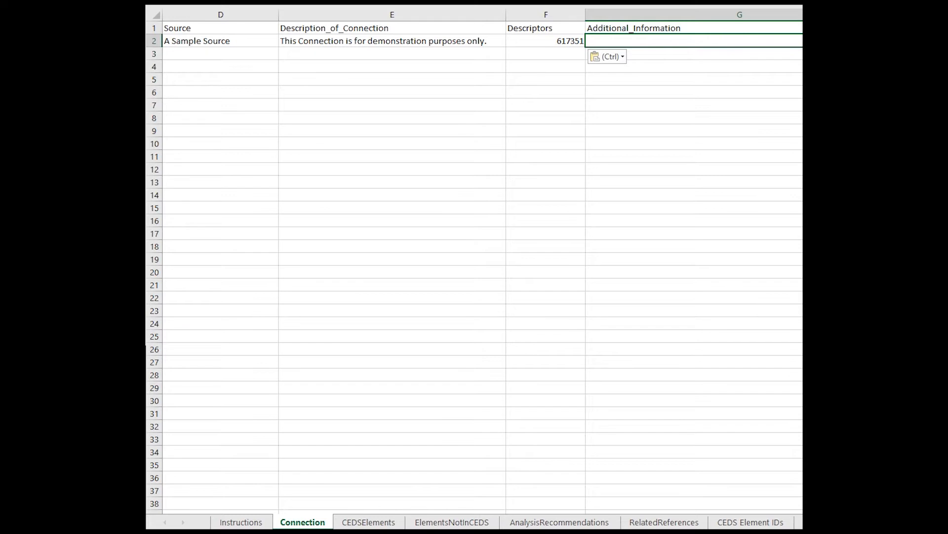
pyautogui.write('This is some sample additional information about this Connection.')
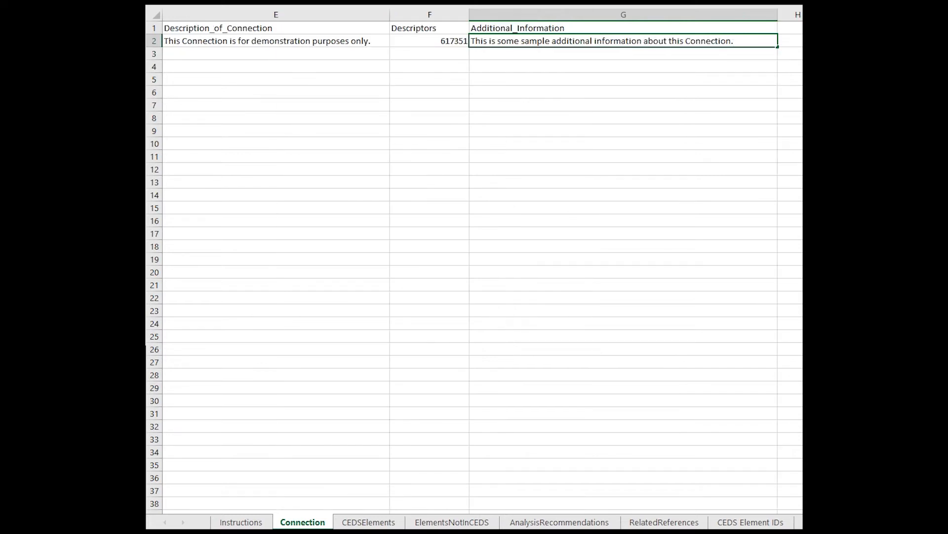
pyautogui.press('Return')
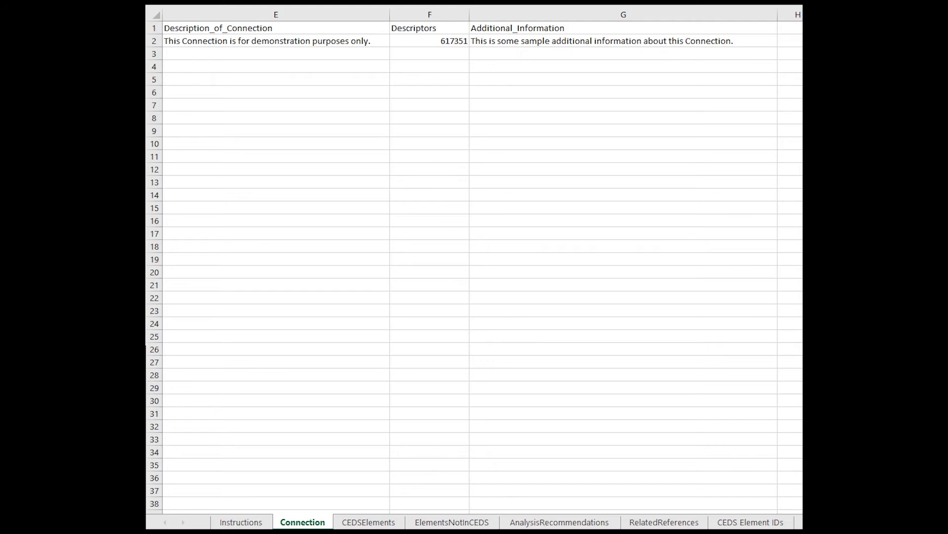
# Step: Copy the ID 24979 of the Parent/Guardian Electronic Mail Address element from cell A189 of the CEDS Element IDs sheet
pyautogui.hotkey('ctrl', 'pagedown')
pyautogui.hotkey('ctrl', 'pagedown')
pyautogui.hotkey('ctrl', 'pagedown')
pyautogui.hotkey('ctrl', 'pagedown')
pyautogui.hotkey('ctrl', 'pagedown')
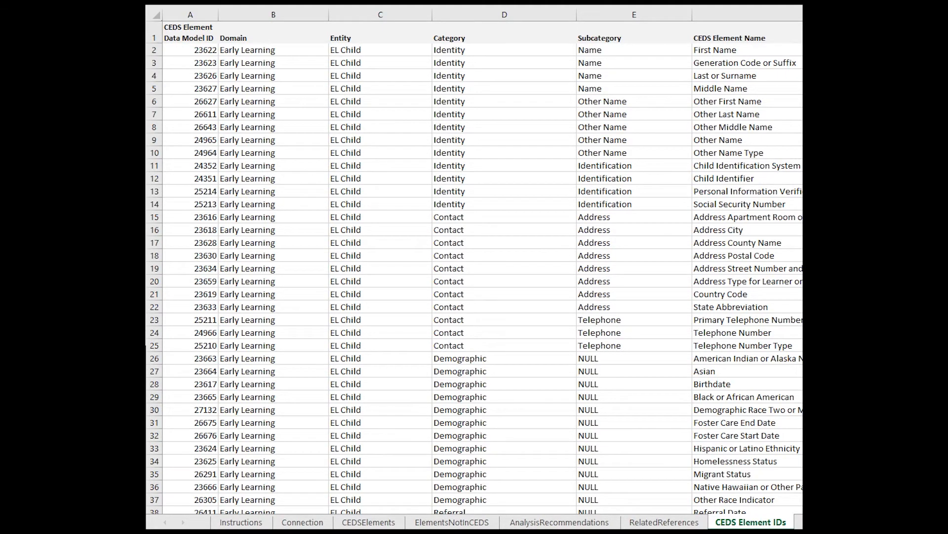
pyautogui.hotkey('ctrl', 'space')
pyautogui.hotkey('shift', 'Right')
pyautogui.hotkey('shift', 'Right')
pyautogui.hotkey('shift', 'Right')
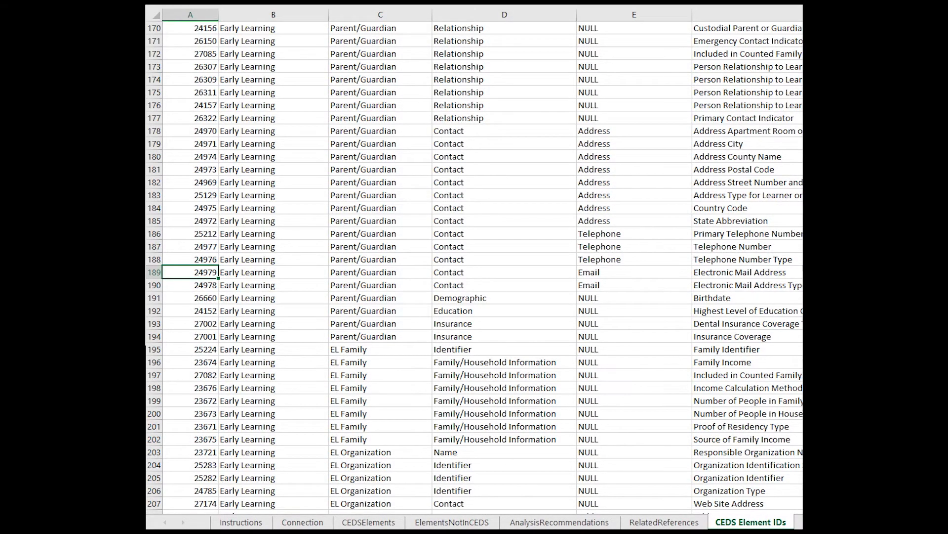
pyautogui.rightClick(189, 274)
pyautogui.moveTo(214, 183)
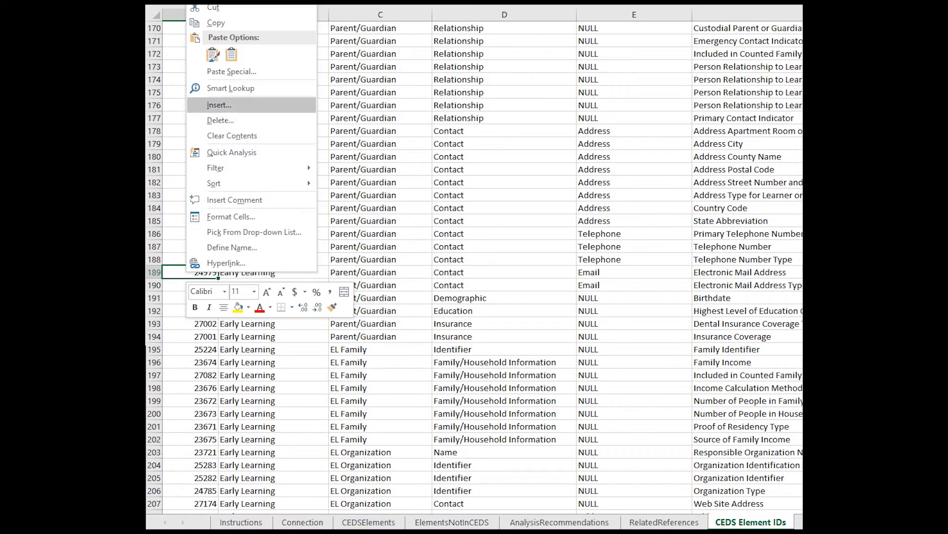
pyautogui.click(216, 22)
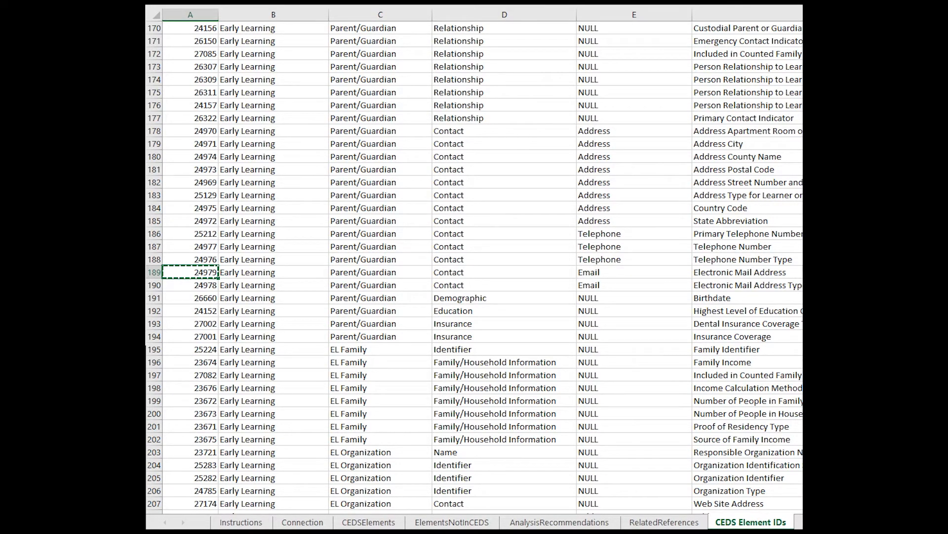
# Step: Paste the copied element ID into CEDS_Element_Data_Model_ID cell B2 on the CEDSElements sheet
pyautogui.hotkey('ctrl', 'pageup')
pyautogui.hotkey('ctrl', 'pageup')
pyautogui.hotkey('ctrl', 'pageup')
pyautogui.hotkey('ctrl', 'pageup')
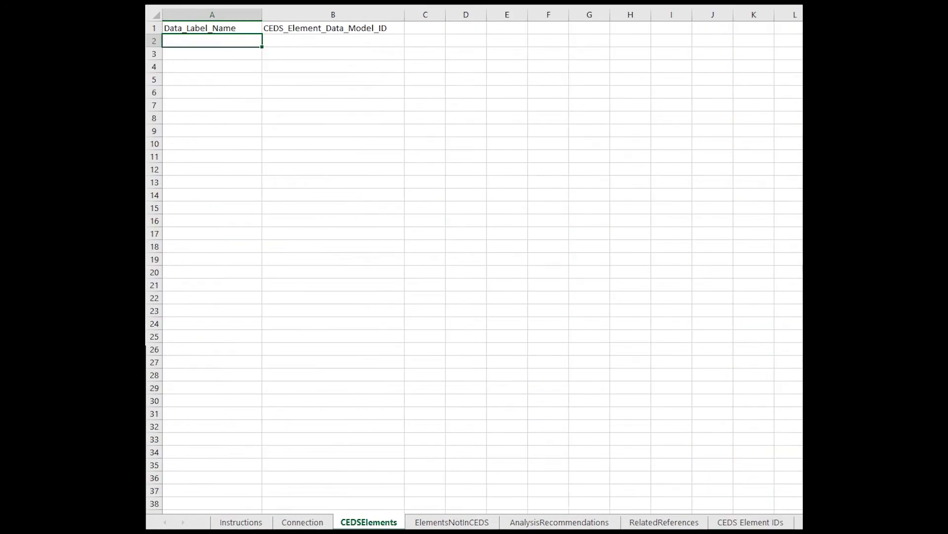
pyautogui.click(333, 41)
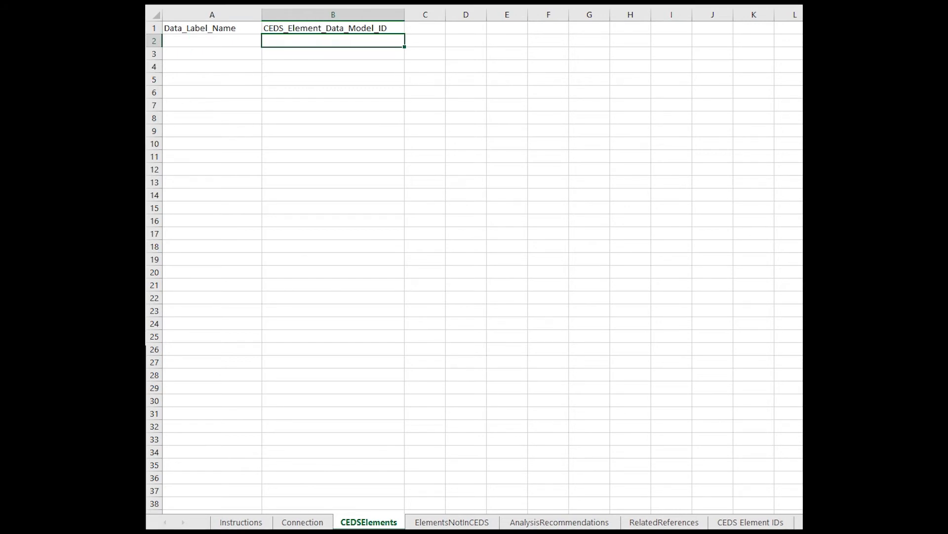
pyautogui.rightClick(319, 42)
pyautogui.click(346, 97)
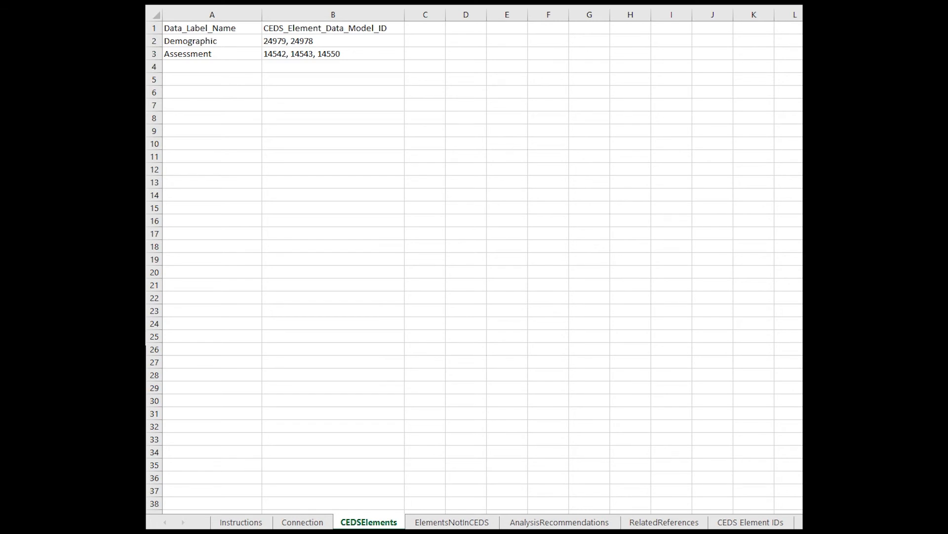
# Step: On the ElementsNotInCEDS sheet, fill A2:C2 with label "Demographic", element name "Hat Type" and definition "The type of hat worn by a person."
pyautogui.hotkey('ctrl', 'pagedown')
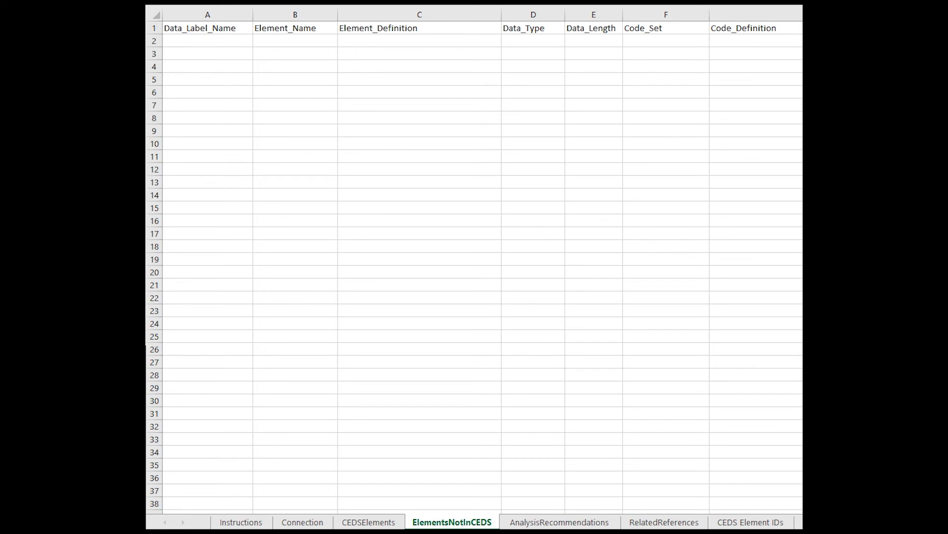
pyautogui.click(208, 40)
pyautogui.write('Demographic')
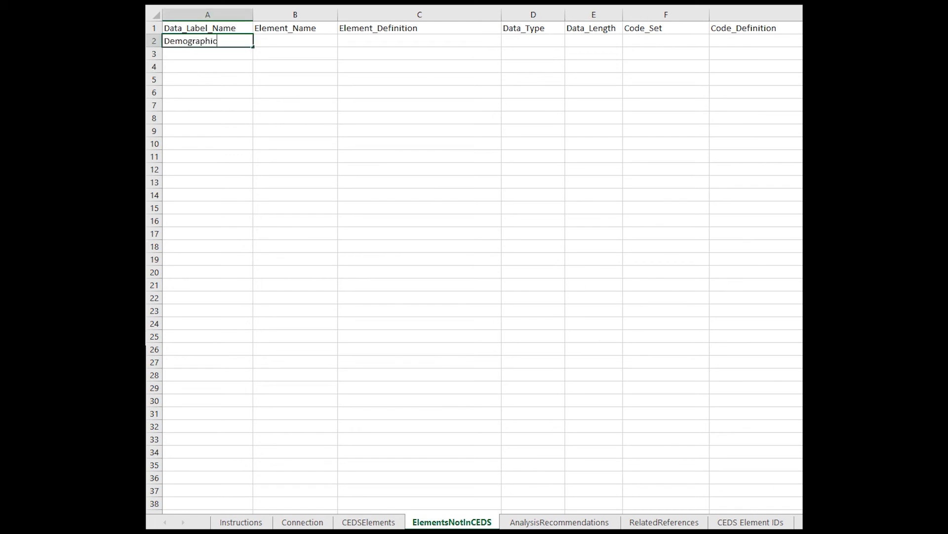
pyautogui.press('Tab')
pyautogui.write('Hat Type')
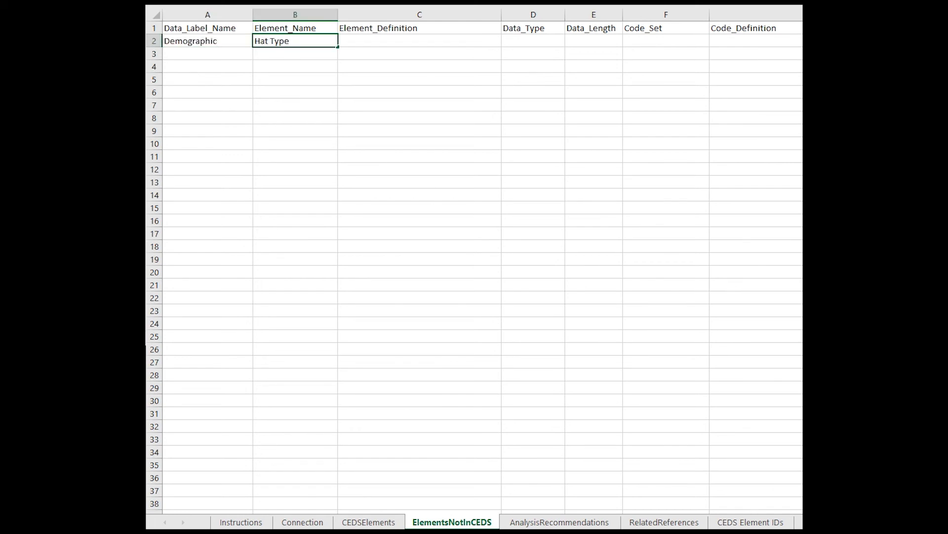
pyautogui.press('Tab')
pyautogui.write('The type of hat worn by a person.')
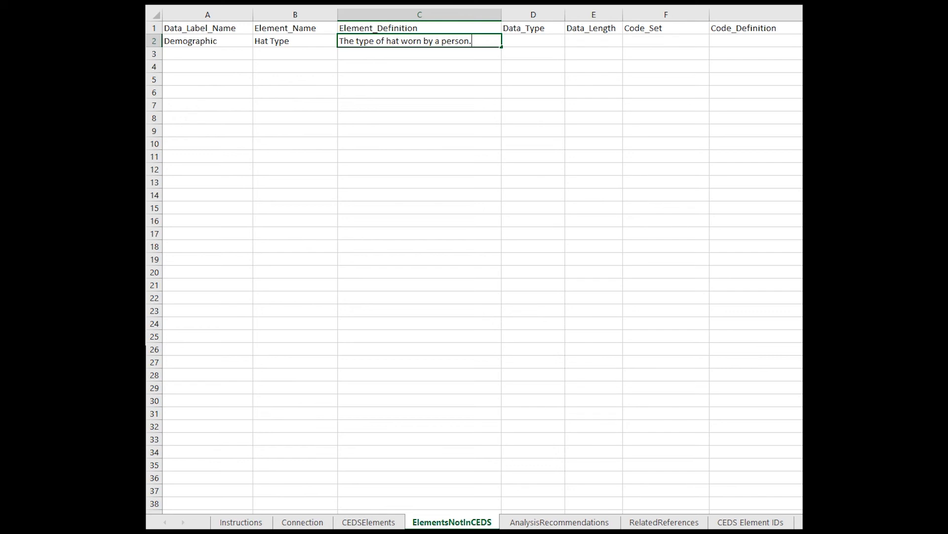
# Step: Complete row 2 with Data_Type ALPHA, Data_Length 3, Code_Set WIN and Code_Definition "A winter hat."
pyautogui.press('Tab')
pyautogui.write('ALPHA')
pyautogui.press('Tab')
pyautogui.write('3')
pyautogui.press('Tab')
pyautogui.write('WIN')
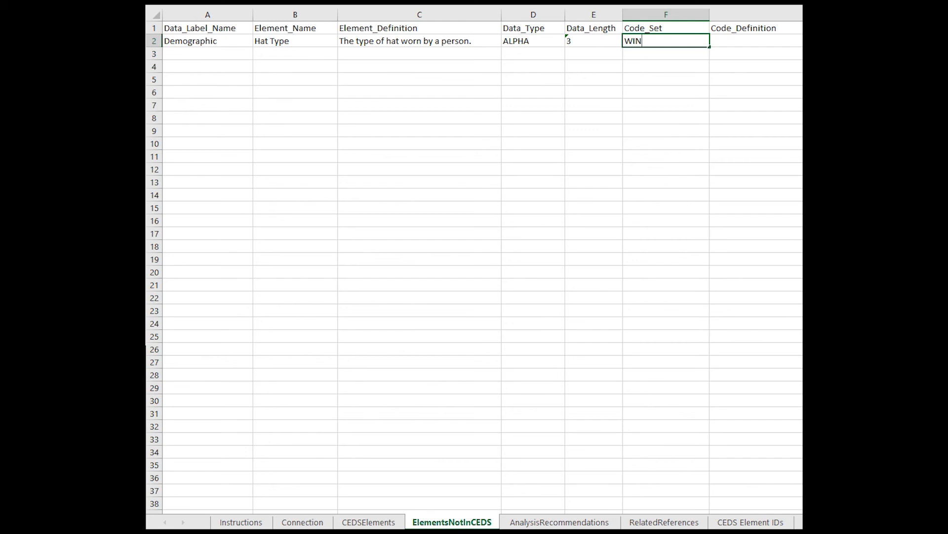
pyautogui.press('Tab')
pyautogui.write('A winter hat.')
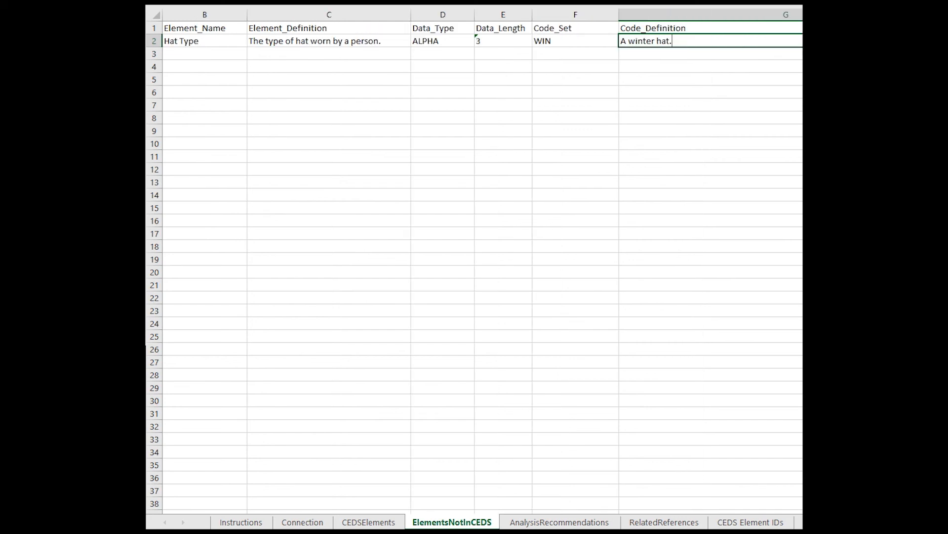
pyautogui.press('Tab')
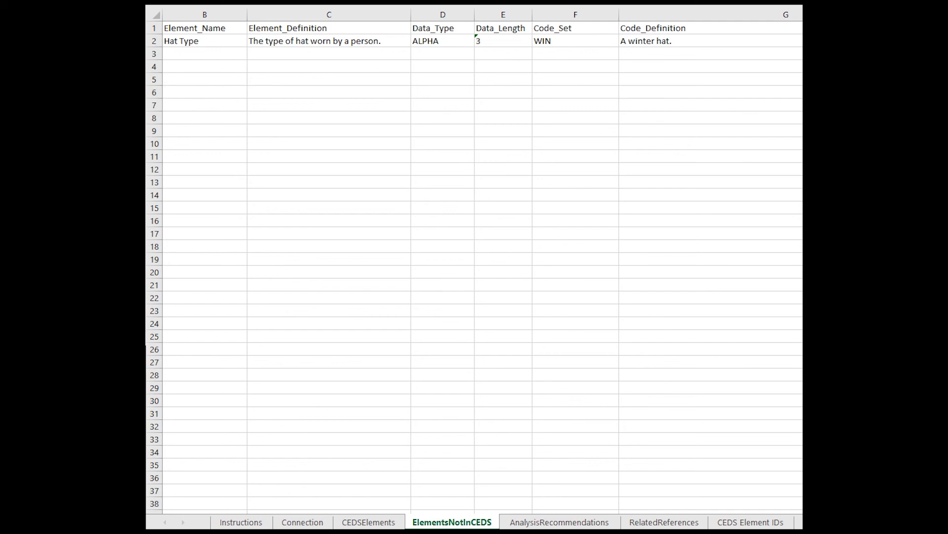
# Step: Add a second code in row 3 with Code_Set SUN and Code_Definition "a sun hat."
pyautogui.click(576, 54)
pyautogui.write('SUN')
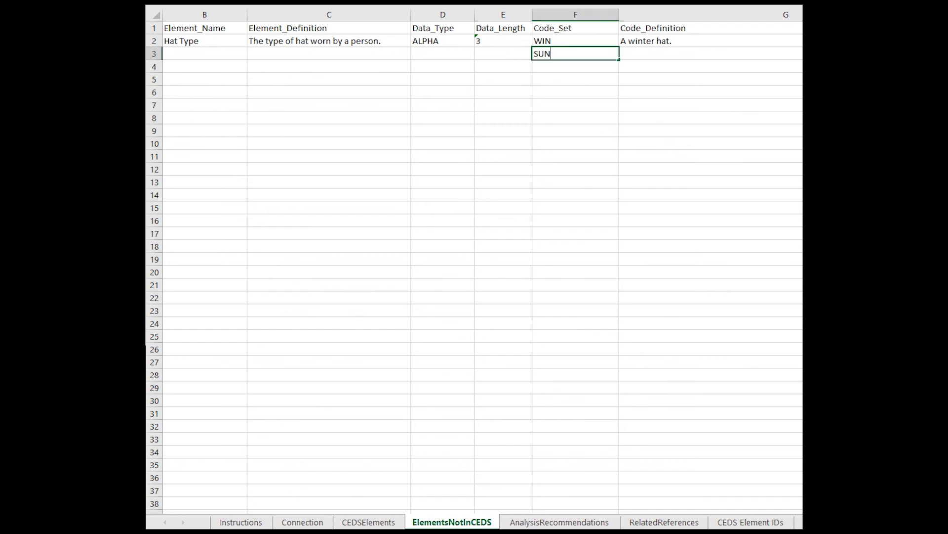
pyautogui.press('Tab')
pyautogui.write('a sun hat.')
pyautogui.press('Return')
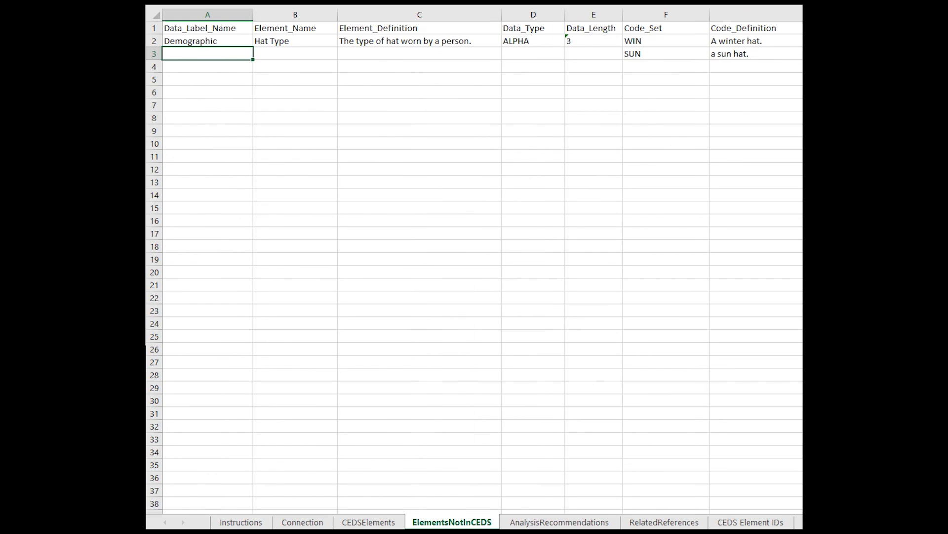
# Step: Copy the Hat Type element details from A2:E2 into row 3, starting at cell A3
pyautogui.click(208, 41)
pyautogui.keyDown('shift'); pyautogui.click(592, 41); pyautogui.keyUp('shift')
pyautogui.hotkey('ctrl', 'c')
pyautogui.hotkey('ctrl', 'v')
pyautogui.click(207, 53)
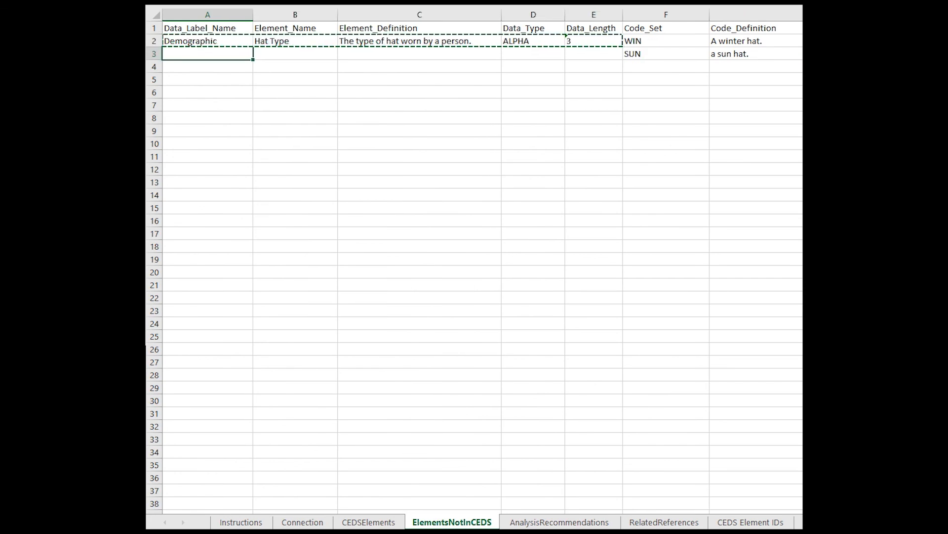
pyautogui.hotkey('ctrl', 'v')
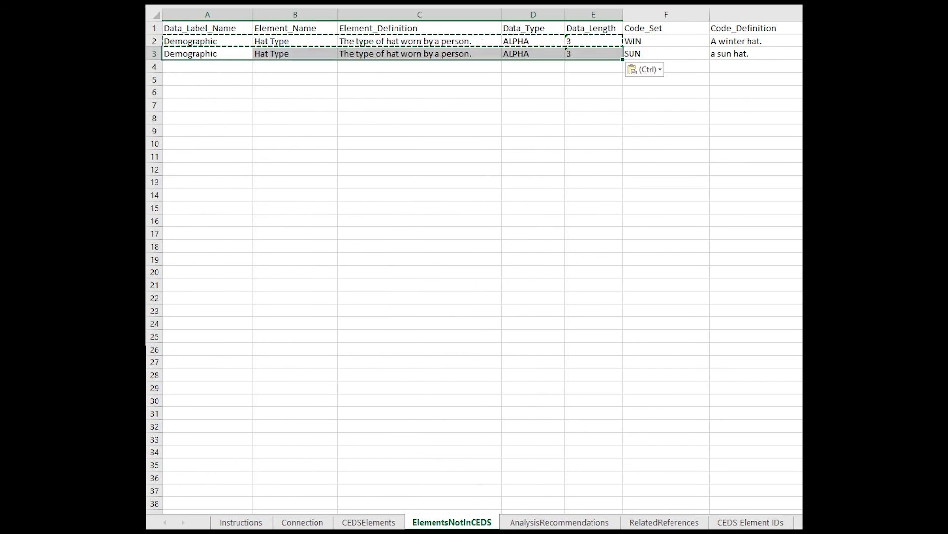